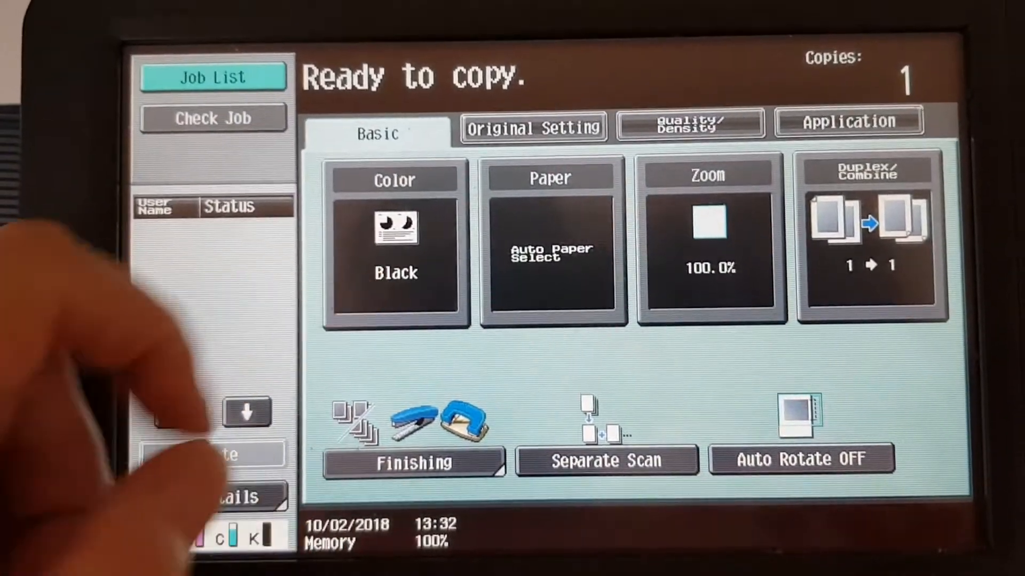
# Set the colour mode to 2 Color with Black + Red, after trying blue and green.
pyautogui.click(396, 240)
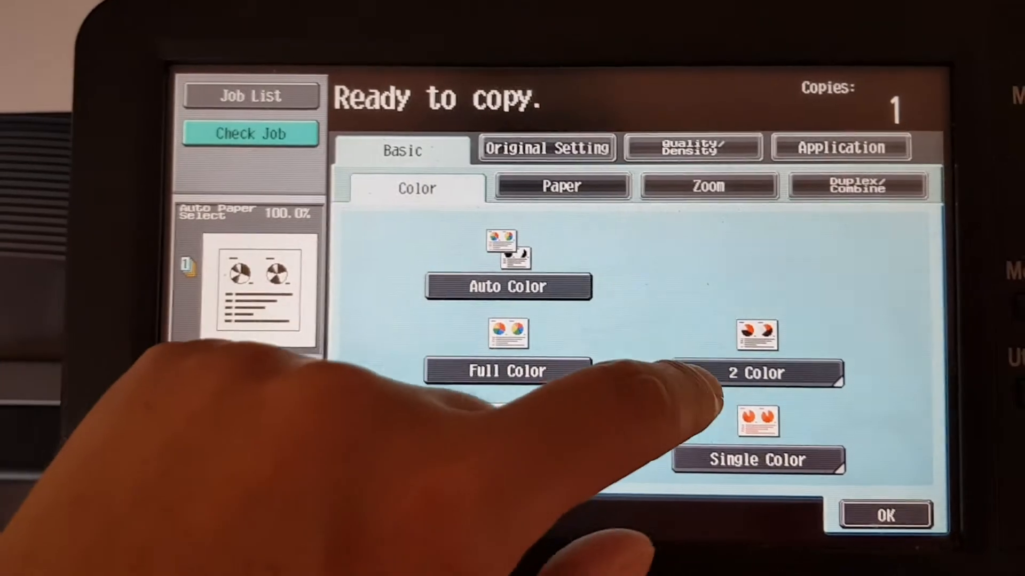
pyautogui.click(756, 373)
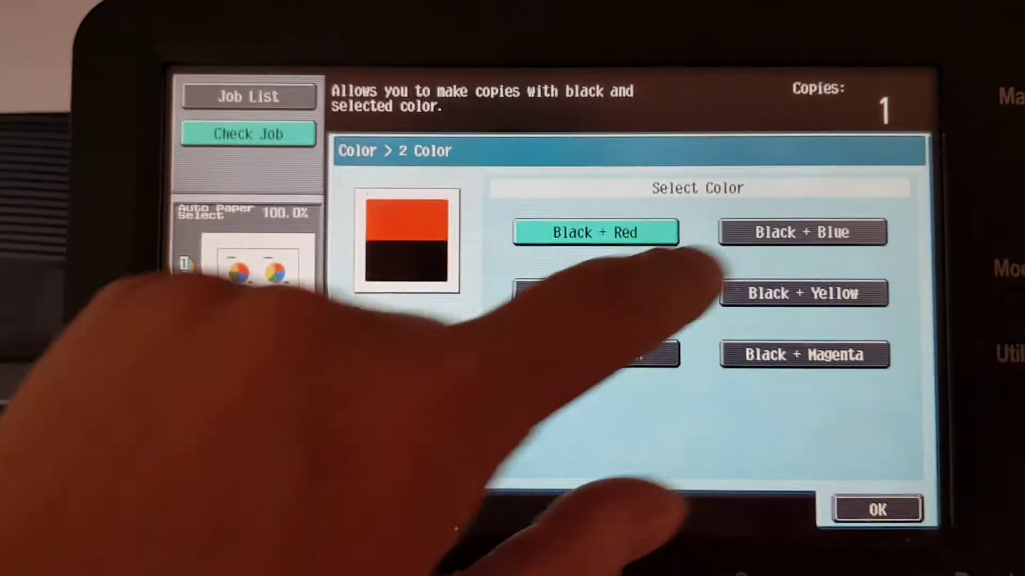
pyautogui.click(769, 238)
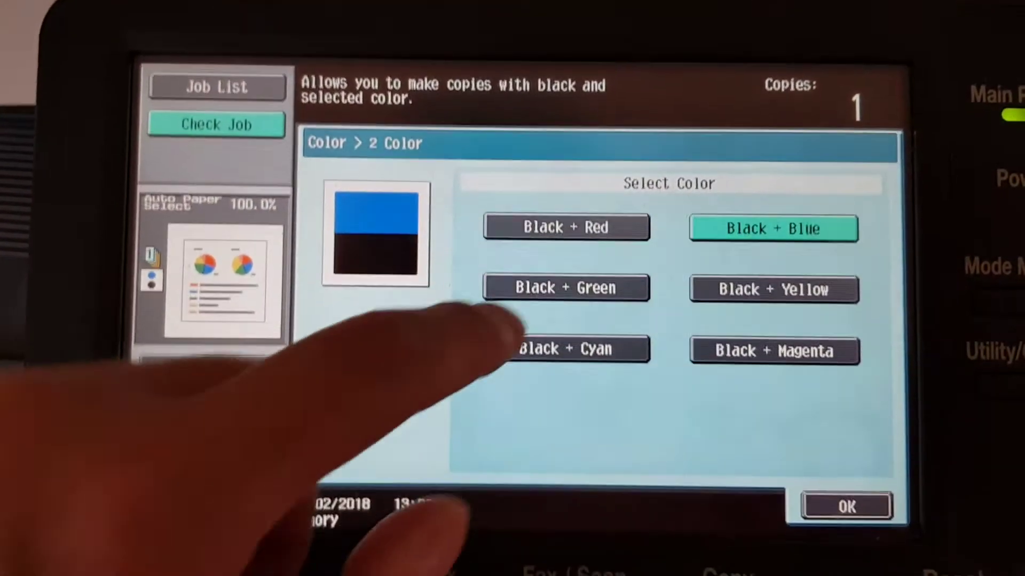
pyautogui.click(562, 299)
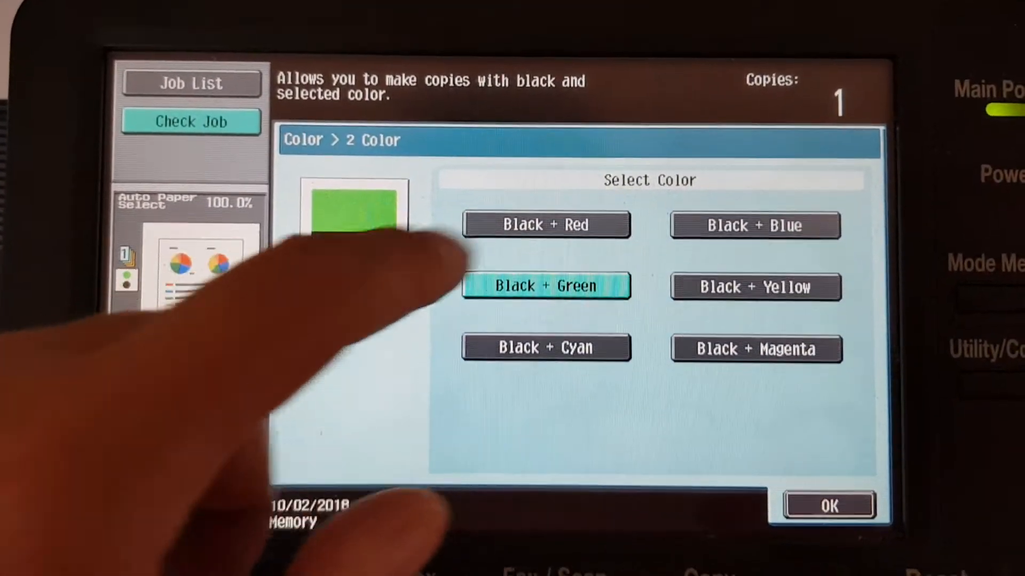
pyautogui.click(546, 224)
pyautogui.click(830, 505)
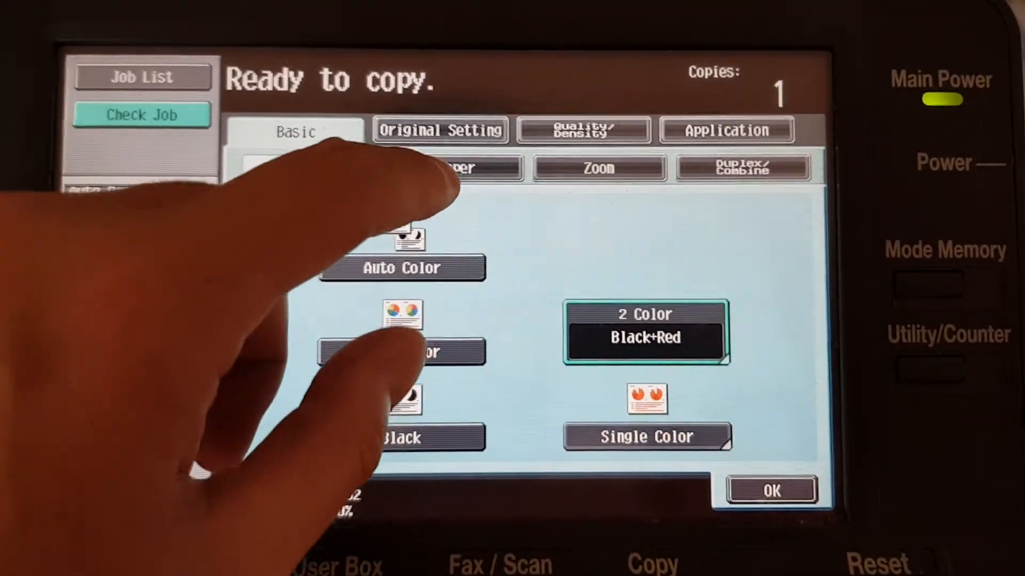
# Use A4 paper from Tray 1 and set the original size to A5.
pyautogui.click(476, 165)
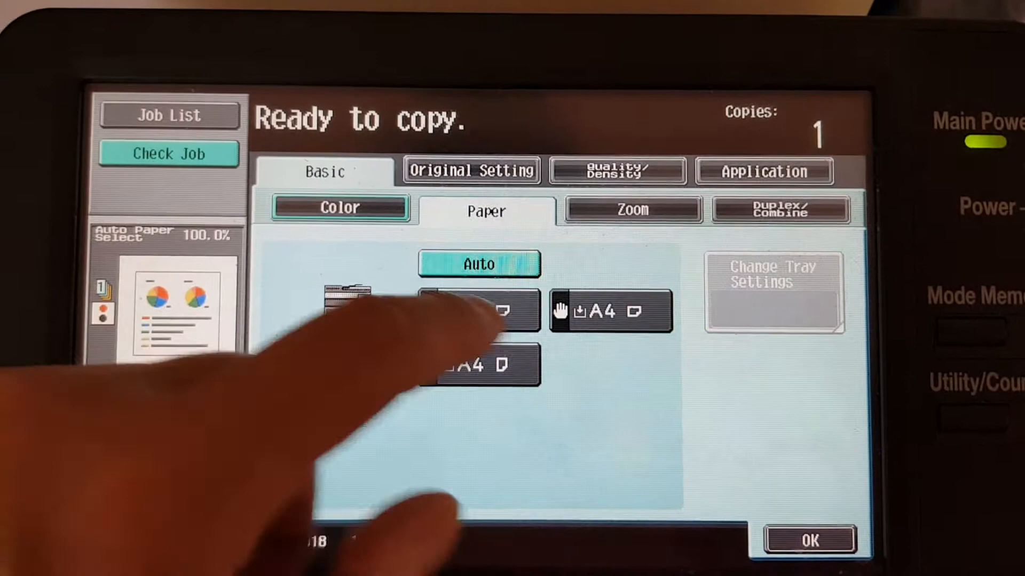
pyautogui.click(479, 312)
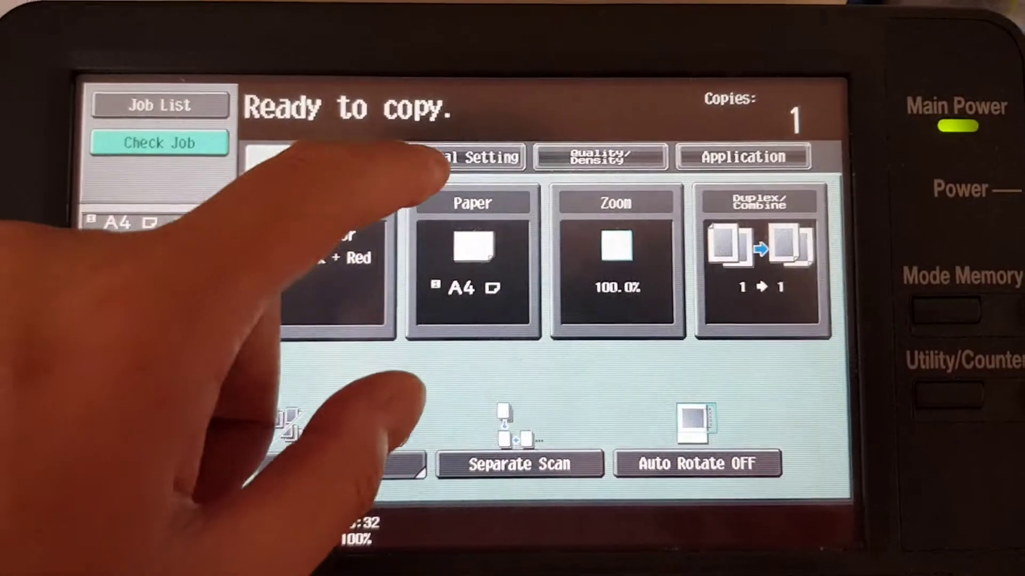
pyautogui.click(460, 156)
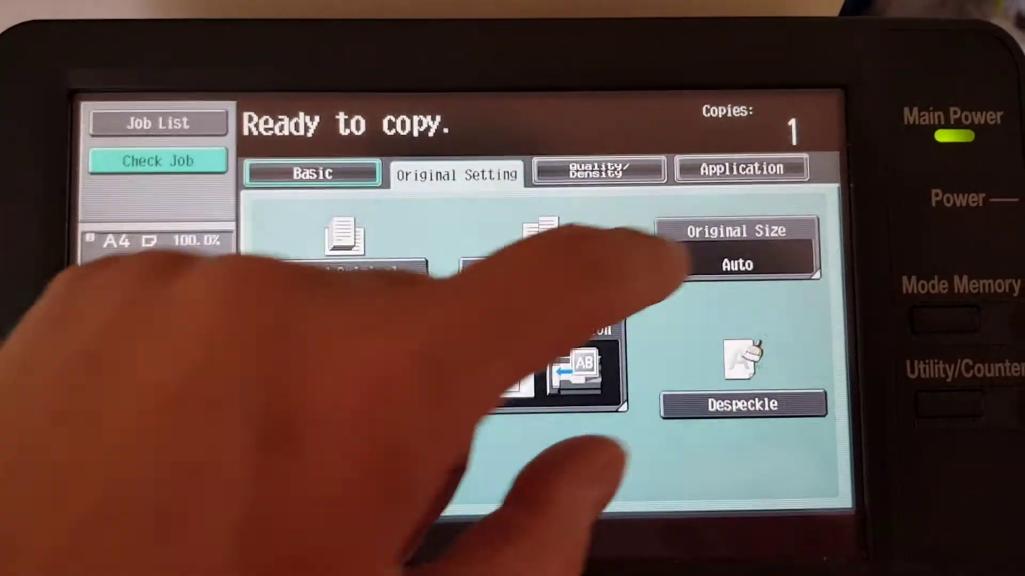
pyautogui.click(736, 249)
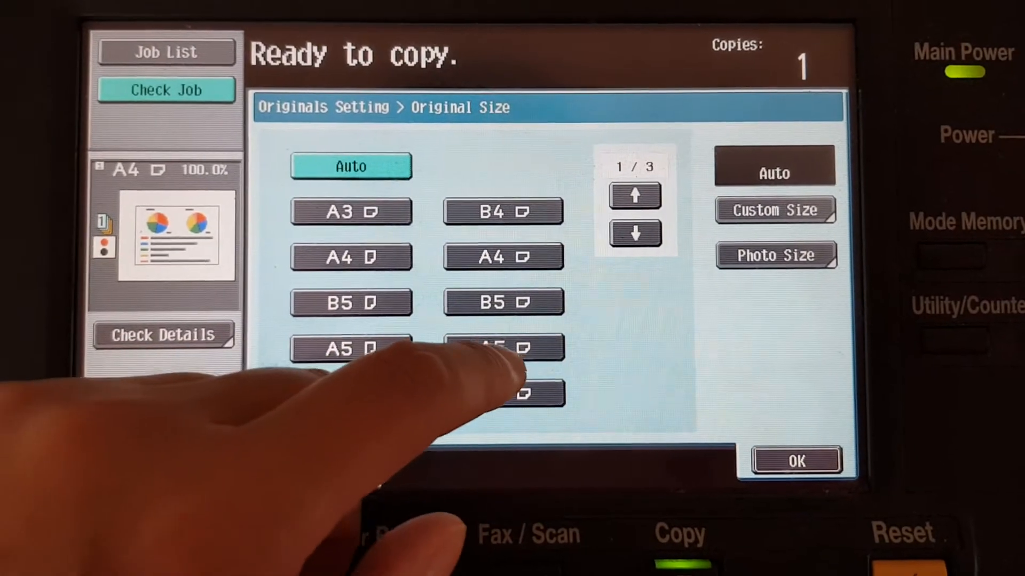
pyautogui.click(494, 342)
pyautogui.click(789, 459)
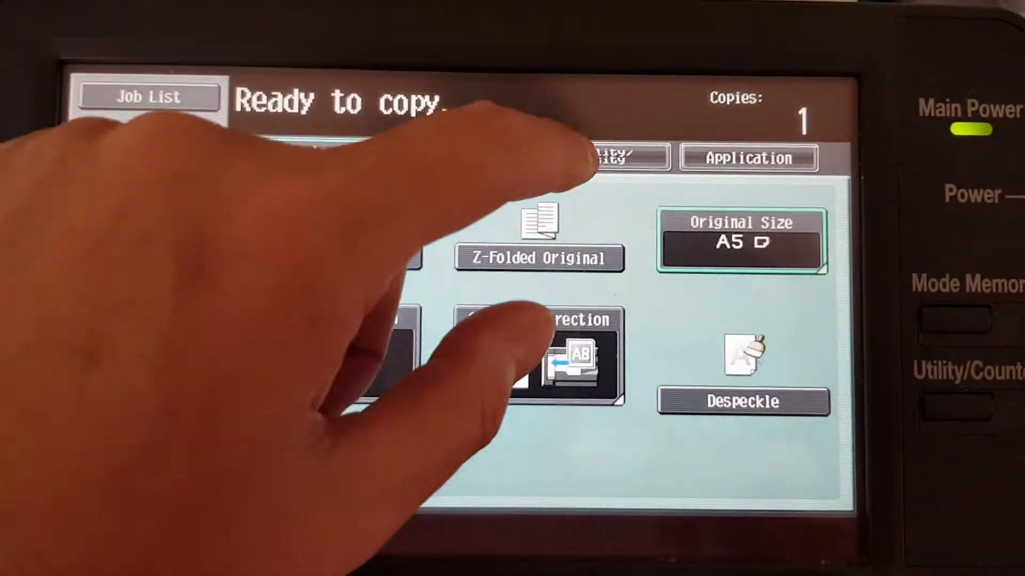
pyautogui.click(599, 152)
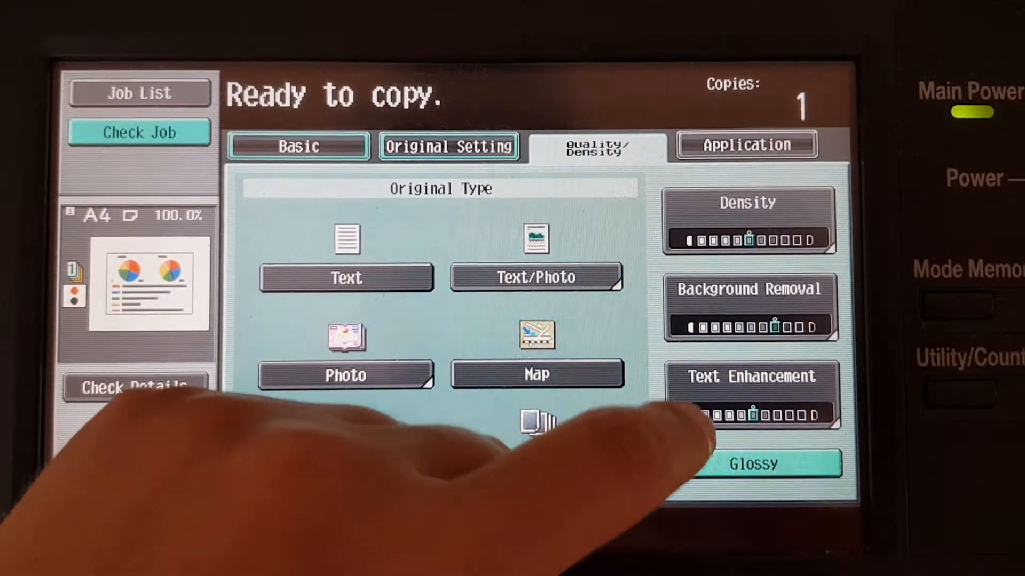
# Make Text Enhancement one step darker.
pyautogui.click(765, 397)
pyautogui.click(677, 396)
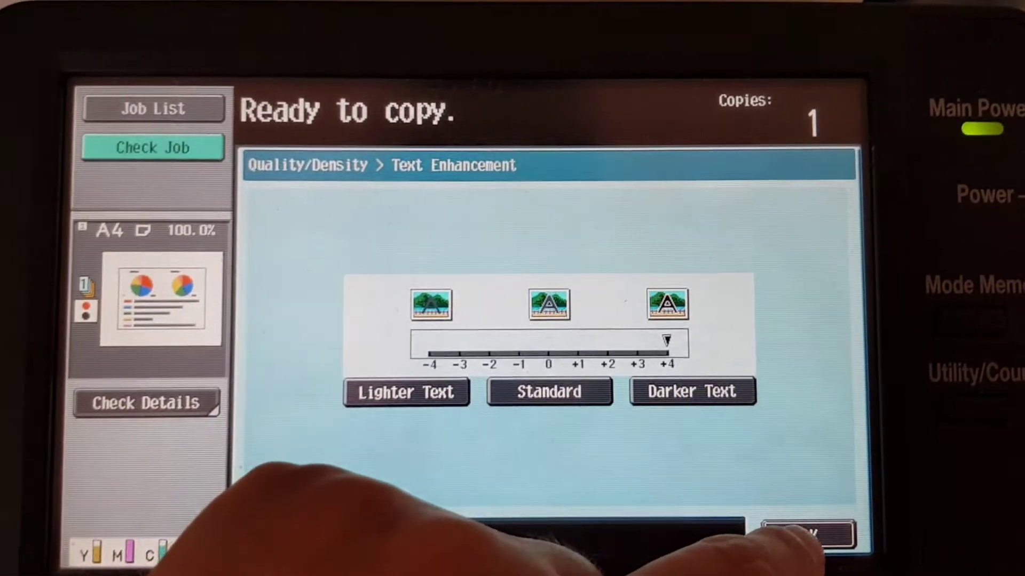
pyautogui.click(804, 542)
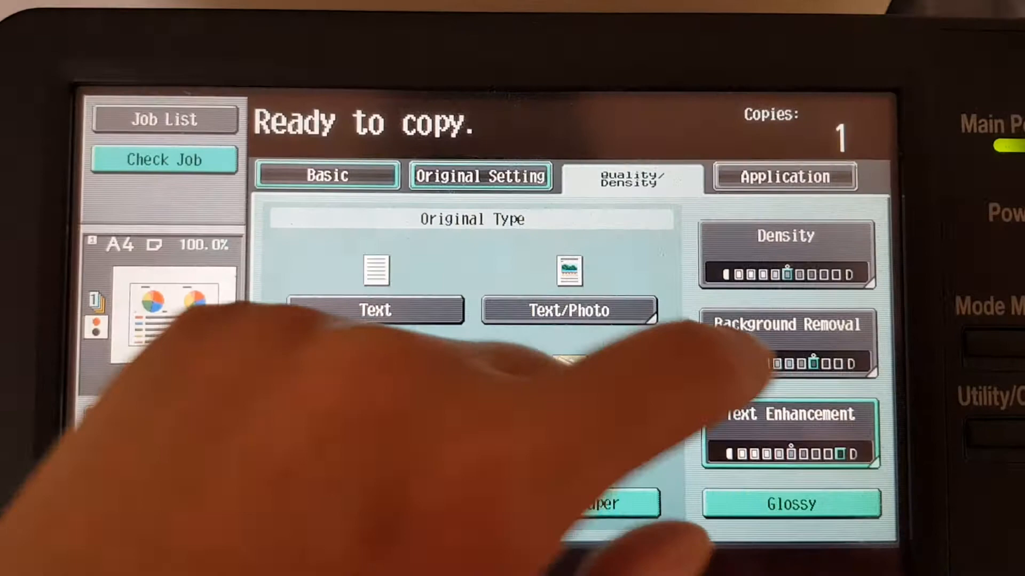
# Make Background Removal one step darker.
pyautogui.click(769, 329)
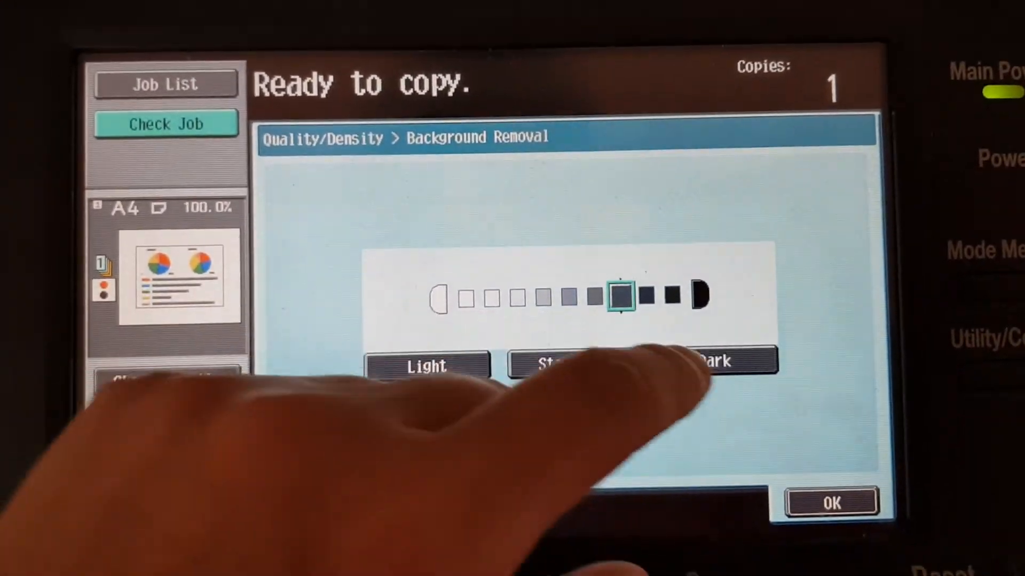
pyautogui.click(732, 405)
pyautogui.click(837, 492)
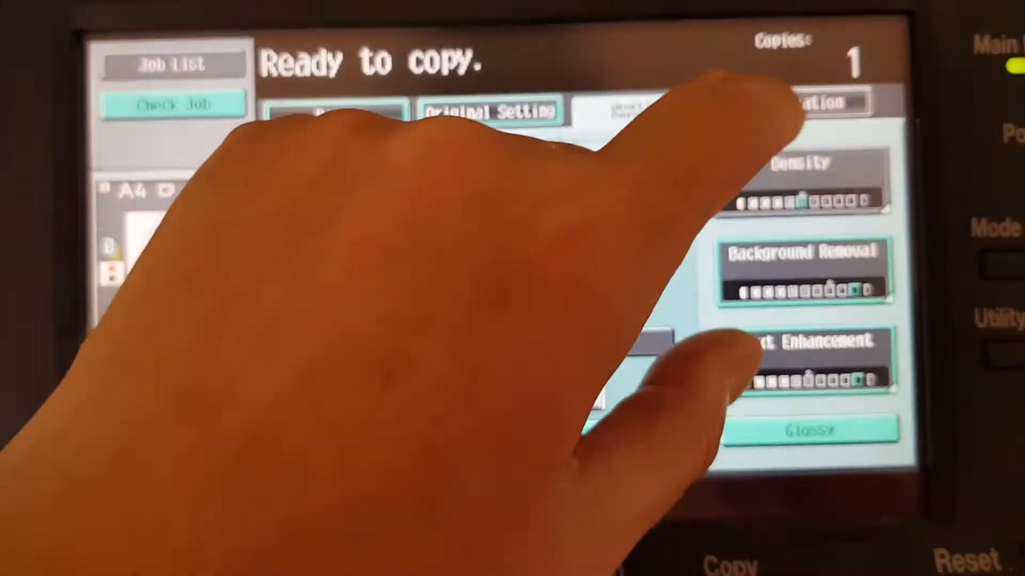
pyautogui.click(803, 121)
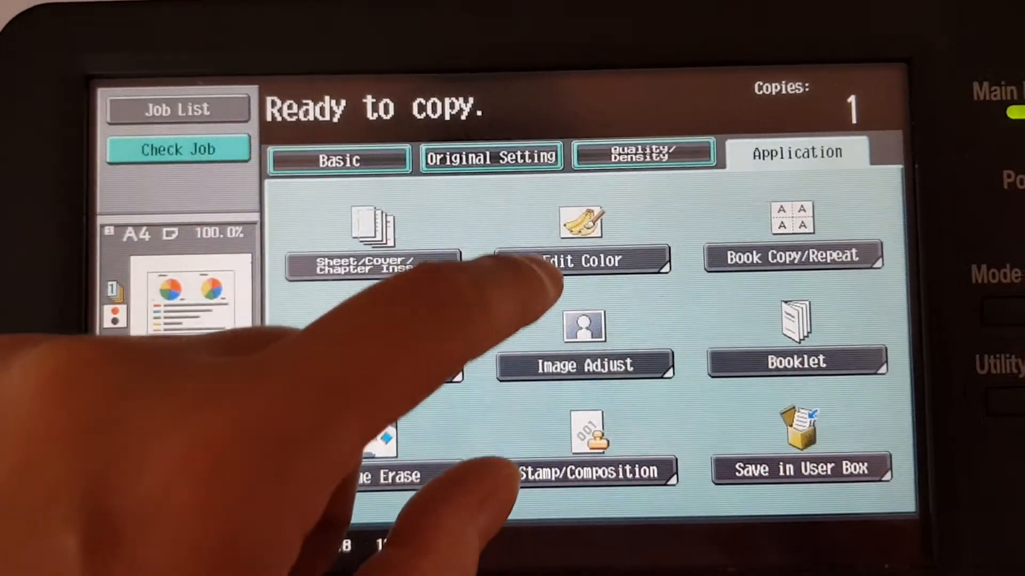
# In Color Adjust, raise Contrast to +3.
pyautogui.click(589, 230)
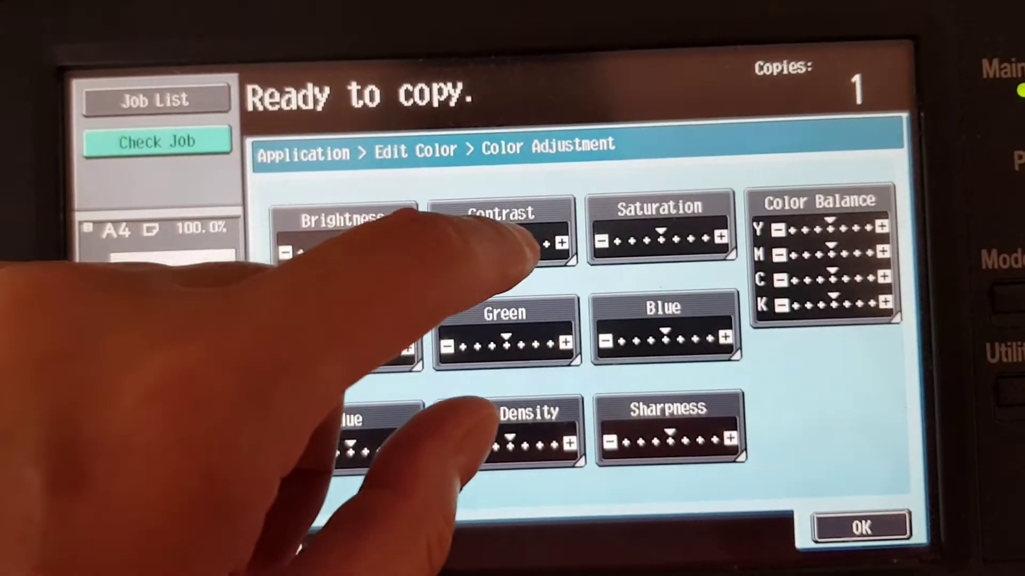
pyautogui.click(512, 240)
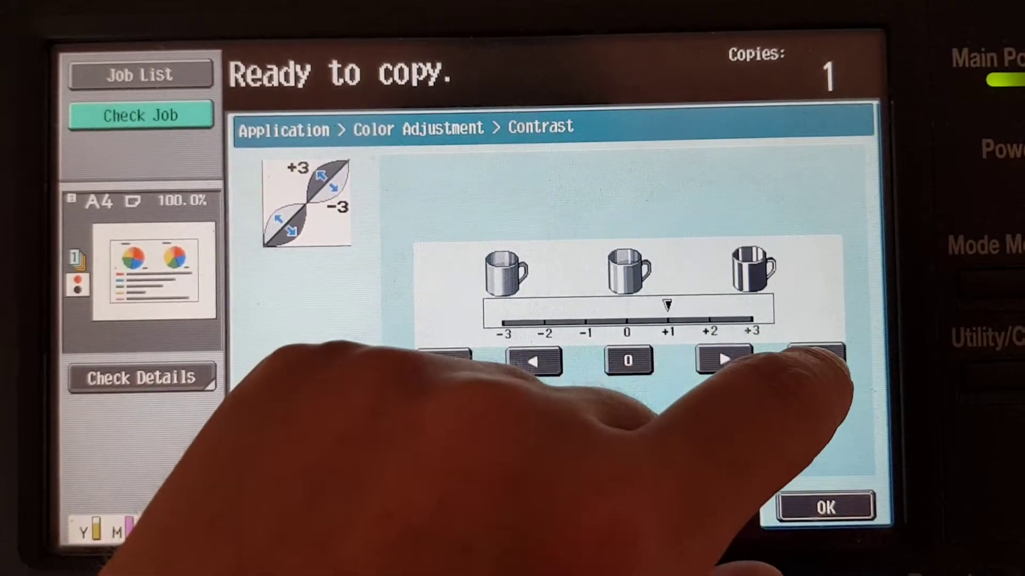
pyautogui.click(812, 361)
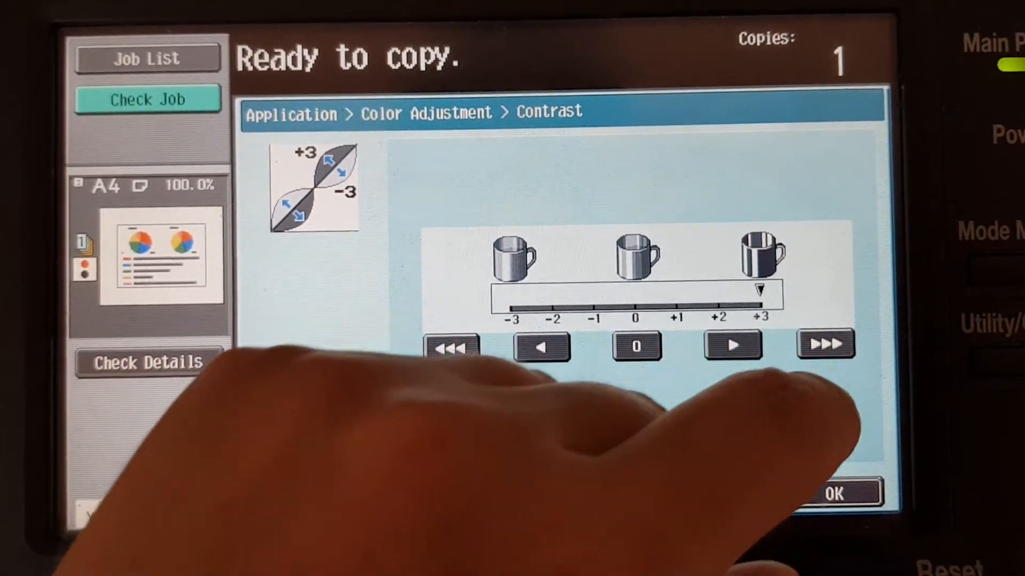
pyautogui.click(824, 506)
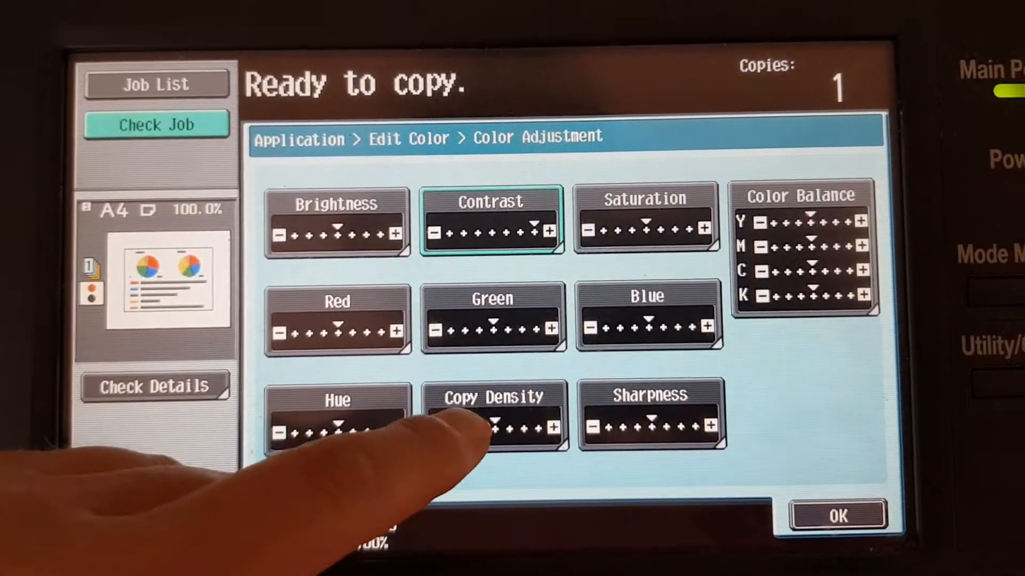
# Raise Copy Density to +3.
pyautogui.click(501, 407)
pyautogui.click(813, 378)
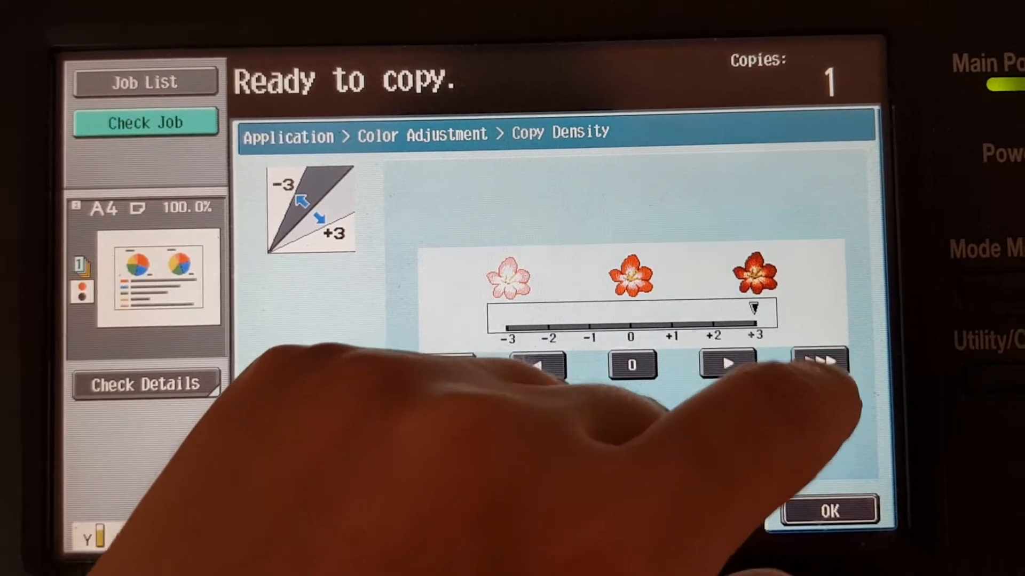
pyautogui.click(832, 527)
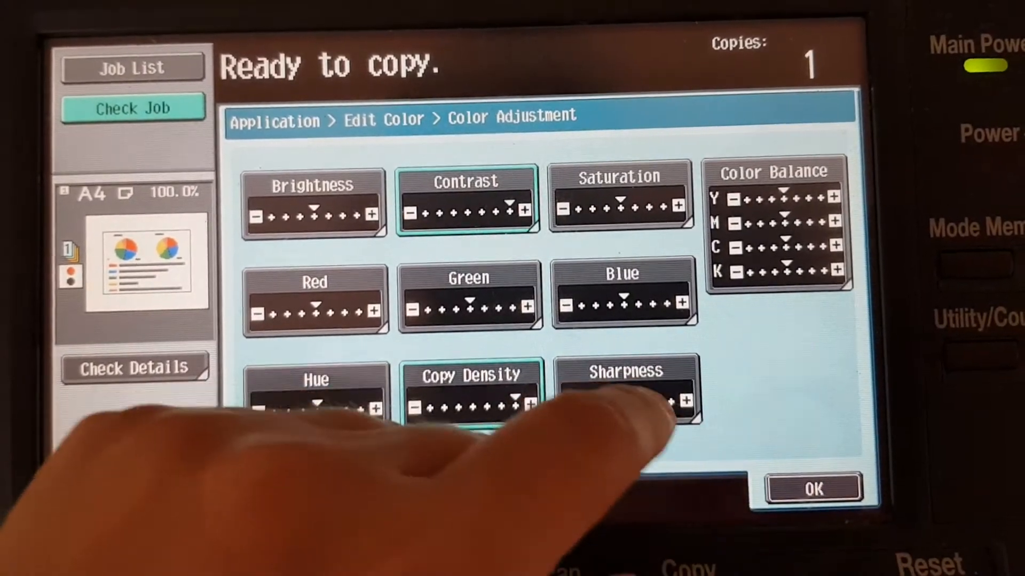
# Raise Sharpness to +3 and leave the colour adjustment.
pyautogui.click(624, 388)
pyautogui.click(788, 360)
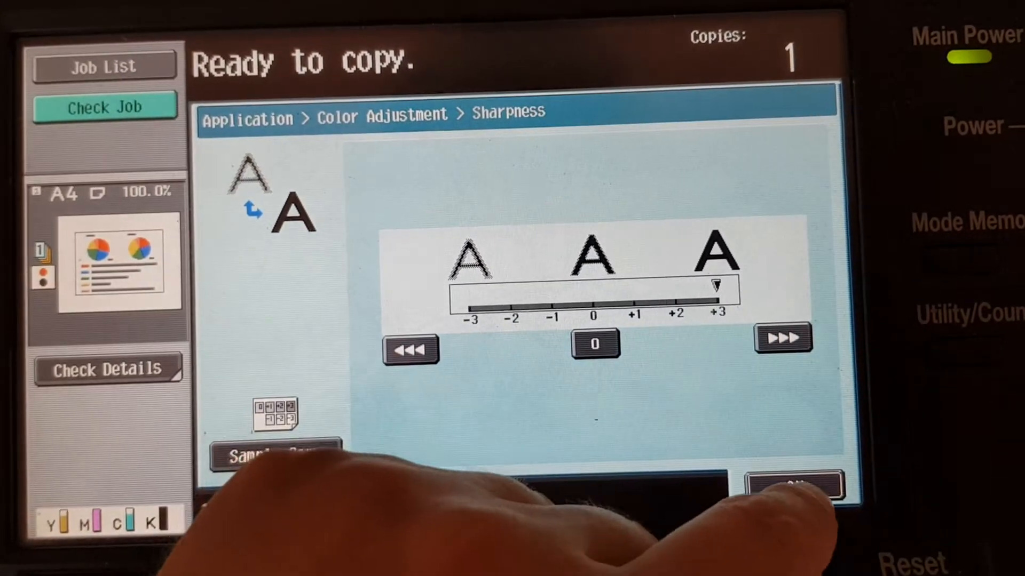
pyautogui.click(801, 488)
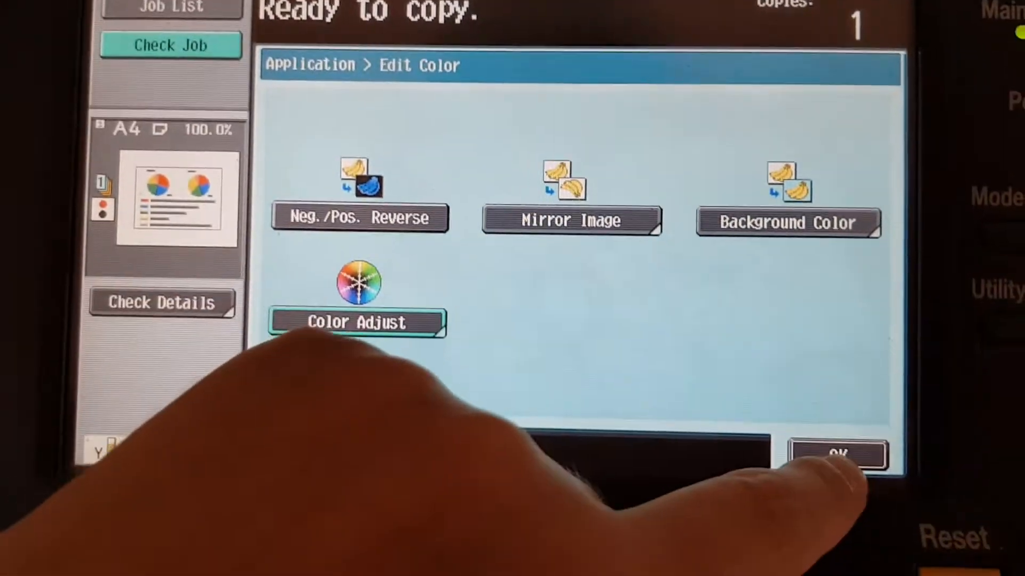
# Set XY Zoom to X 180% and Y 390% from the Basic zoom settings.
pyautogui.click(849, 570)
pyautogui.click(360, 72)
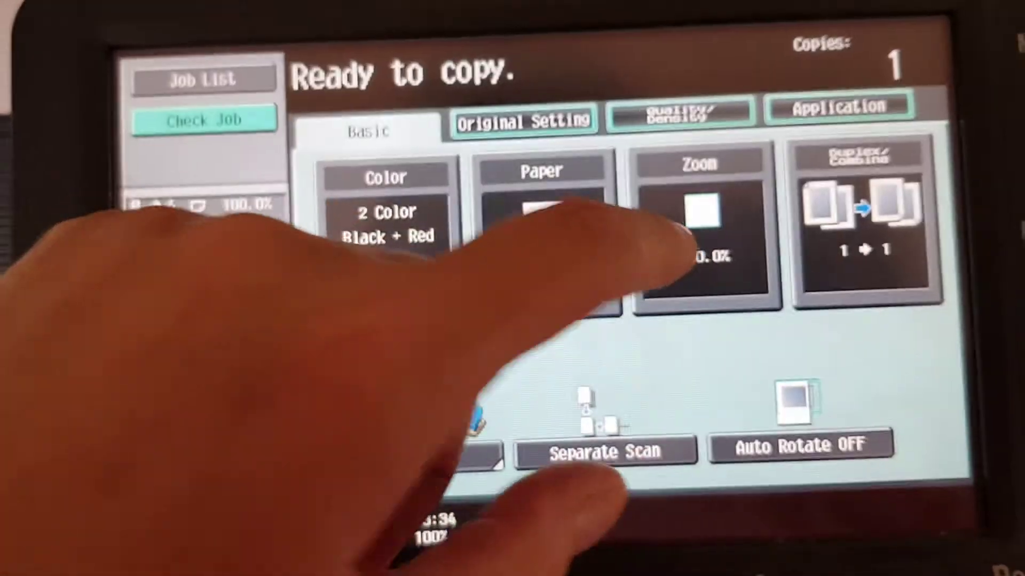
pyautogui.click(697, 233)
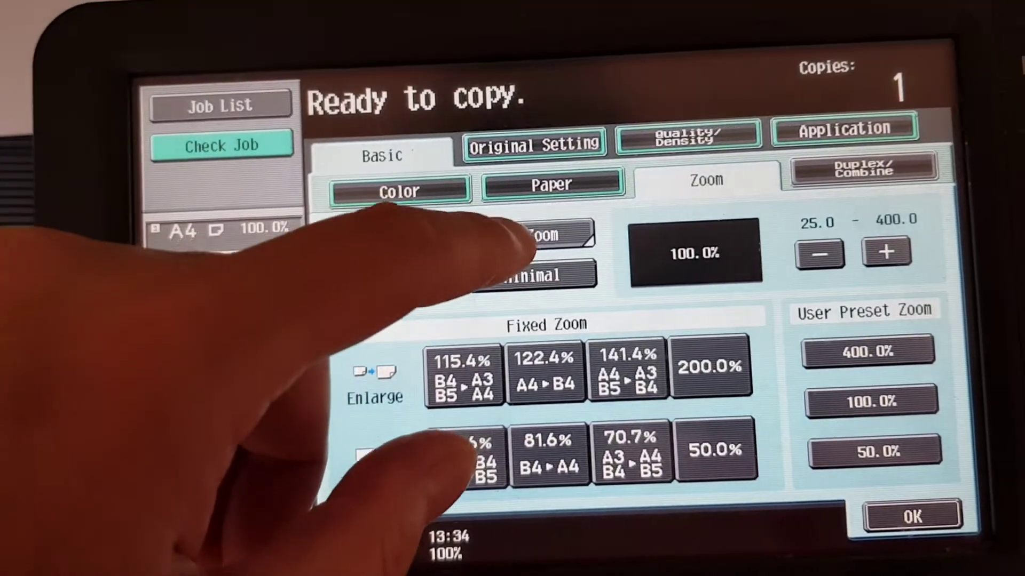
pyautogui.click(544, 235)
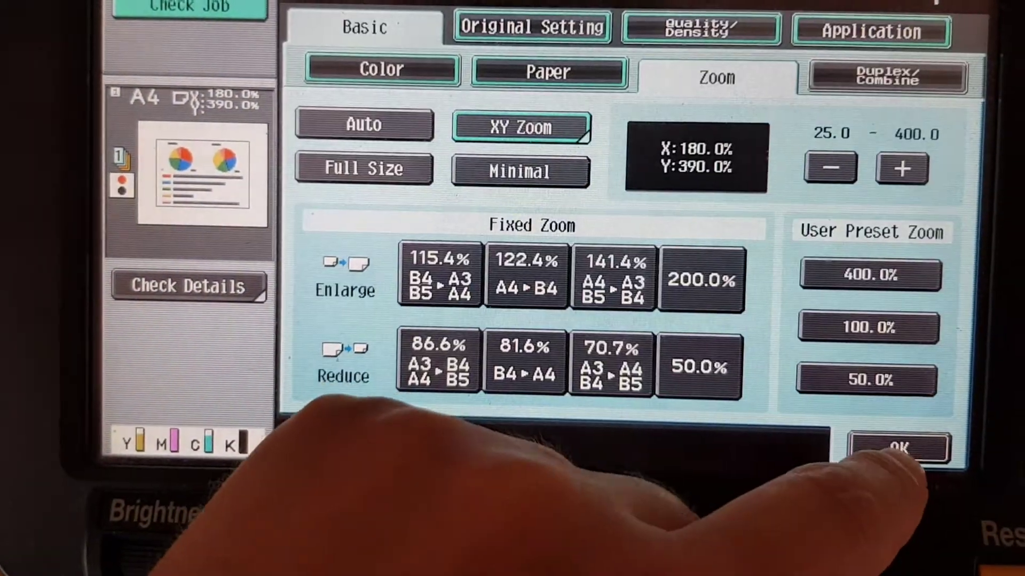
pyautogui.click(897, 446)
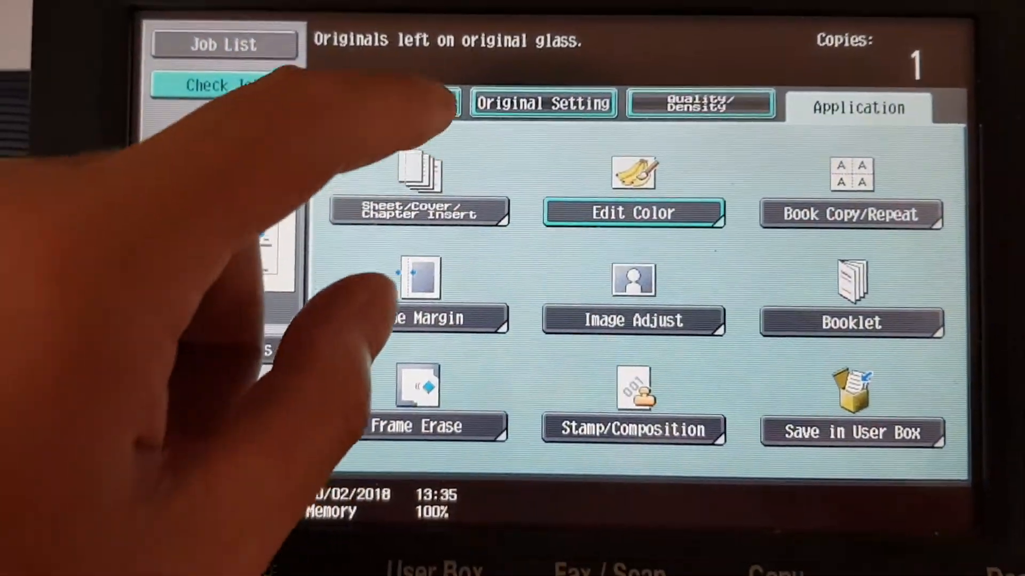
# Change the XY Zoom to X 140% and Y 380%.
pyautogui.click(388, 107)
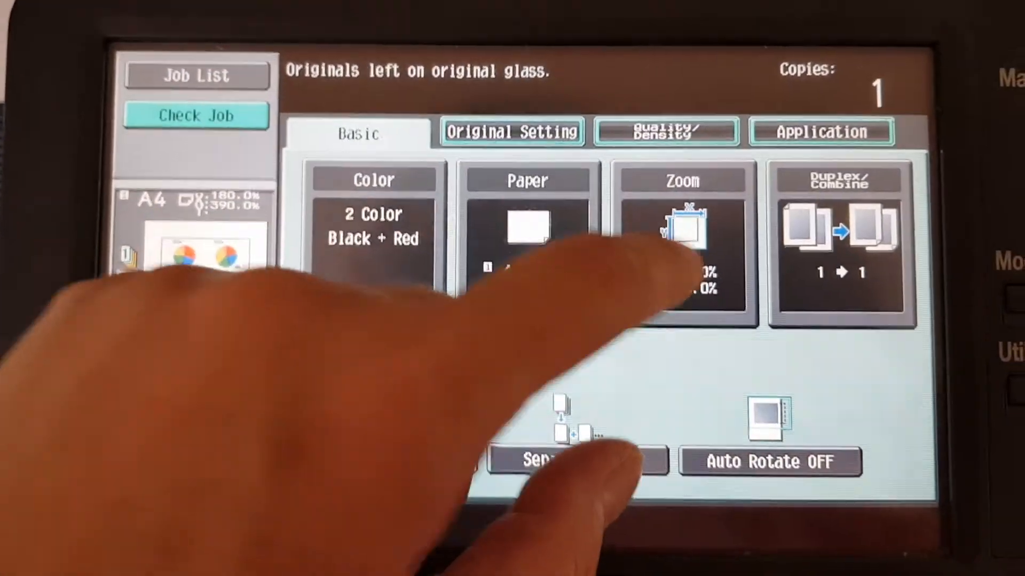
pyautogui.click(696, 264)
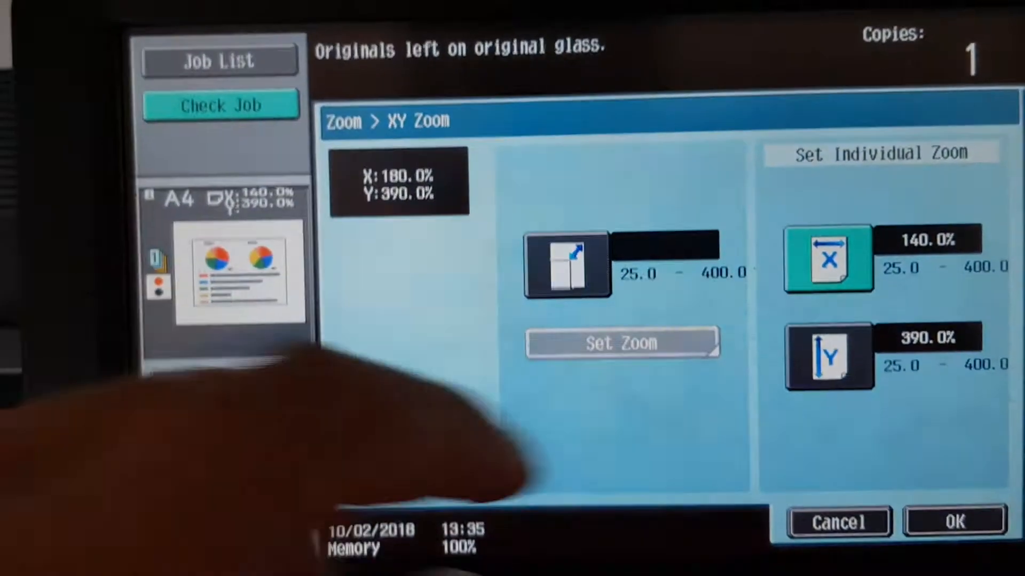
pyautogui.click(829, 356)
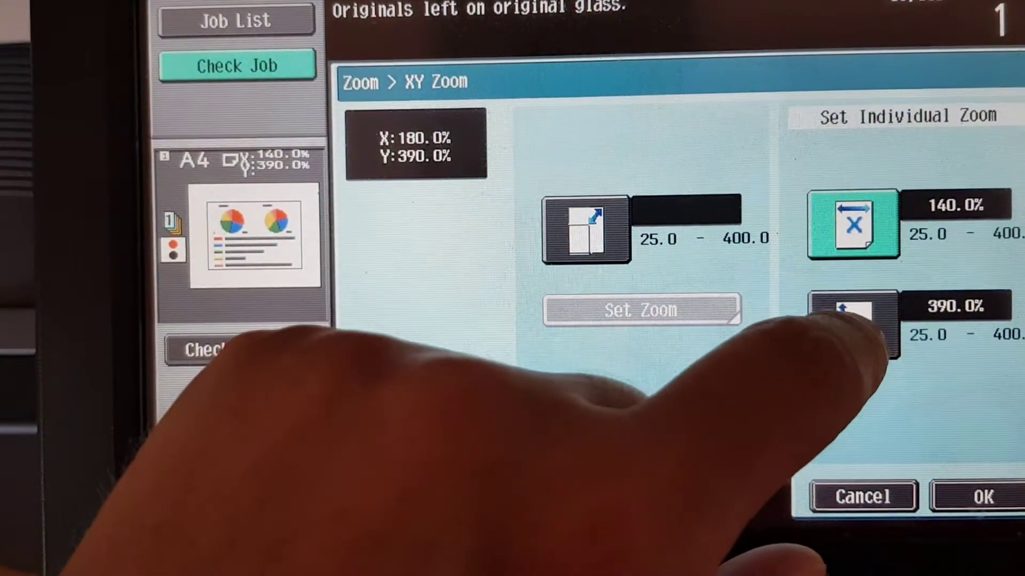
pyautogui.write('380')
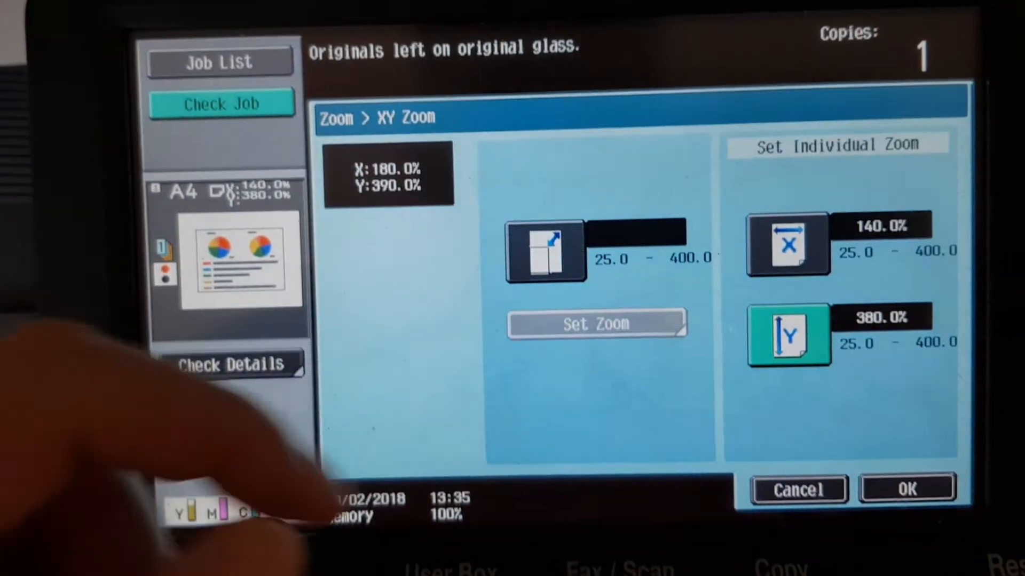
pyautogui.click(907, 489)
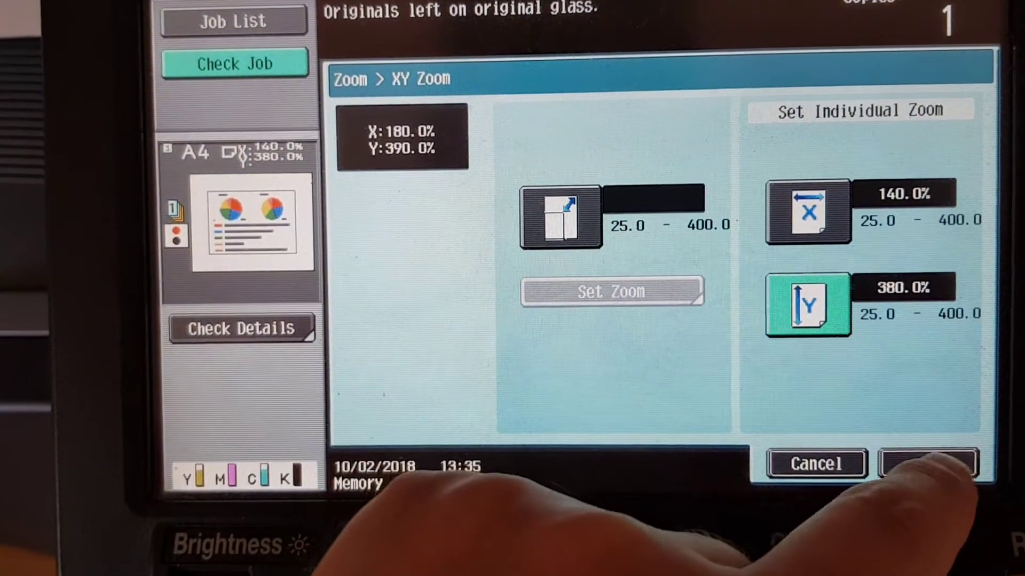
pyautogui.write('170')
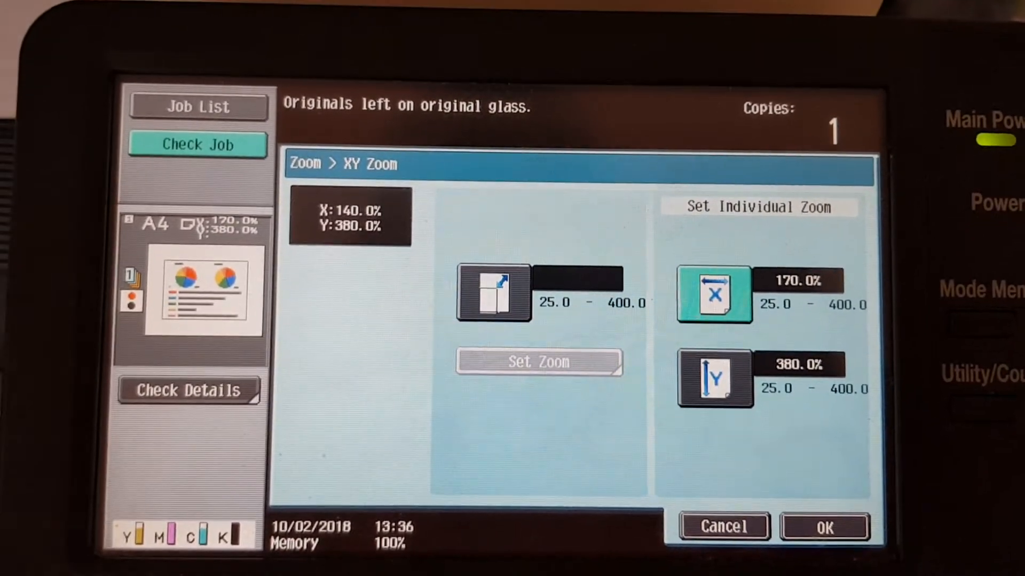
# Confirm the X 170% by Y 380% zoom and return to the basic copy screen.
pyautogui.click(776, 530)
pyautogui.click(816, 512)
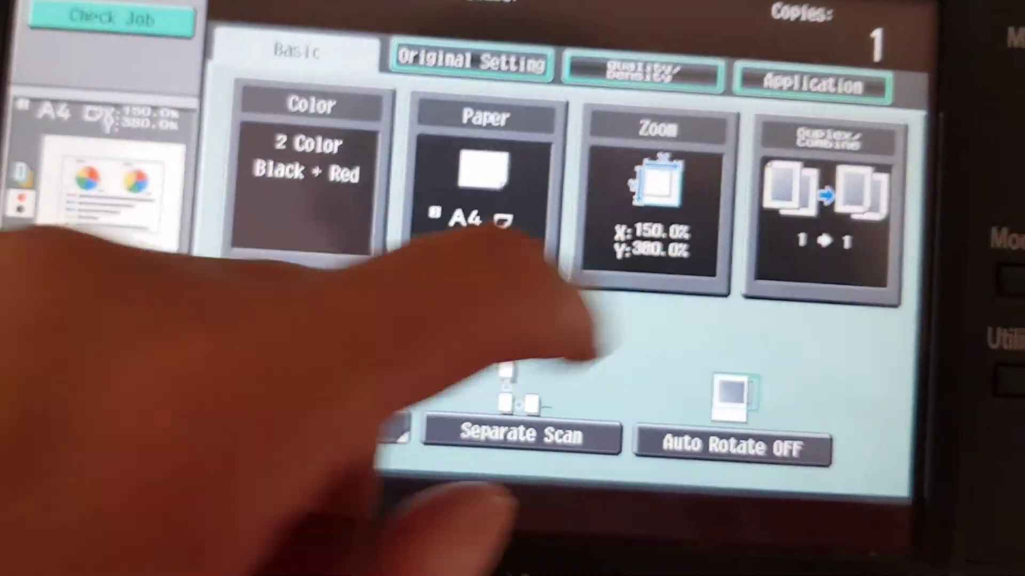
# Set the XY Zoom horizontal ratio to 156% with vertical at 380%.
pyautogui.click(712, 232)
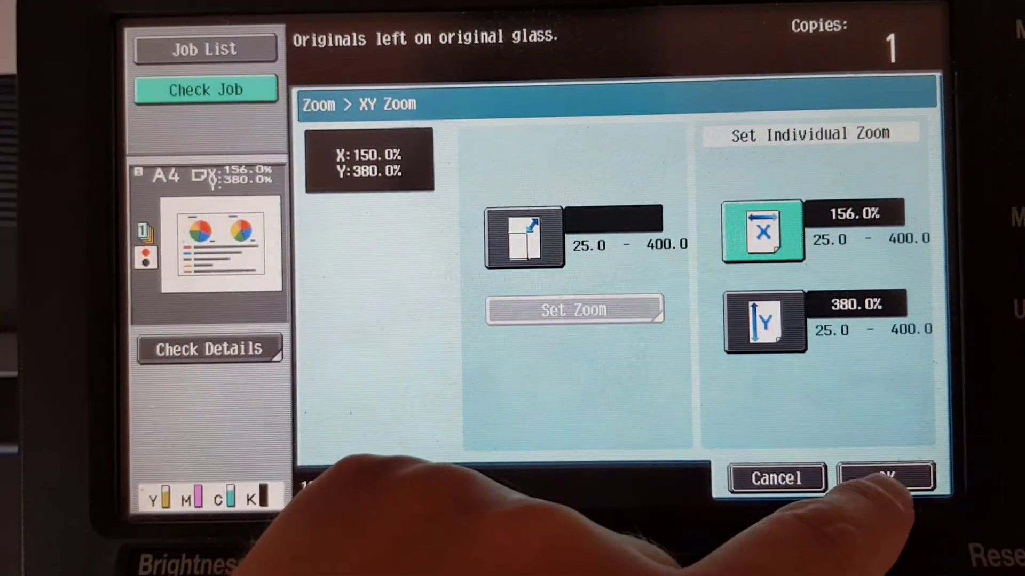
pyautogui.click(901, 537)
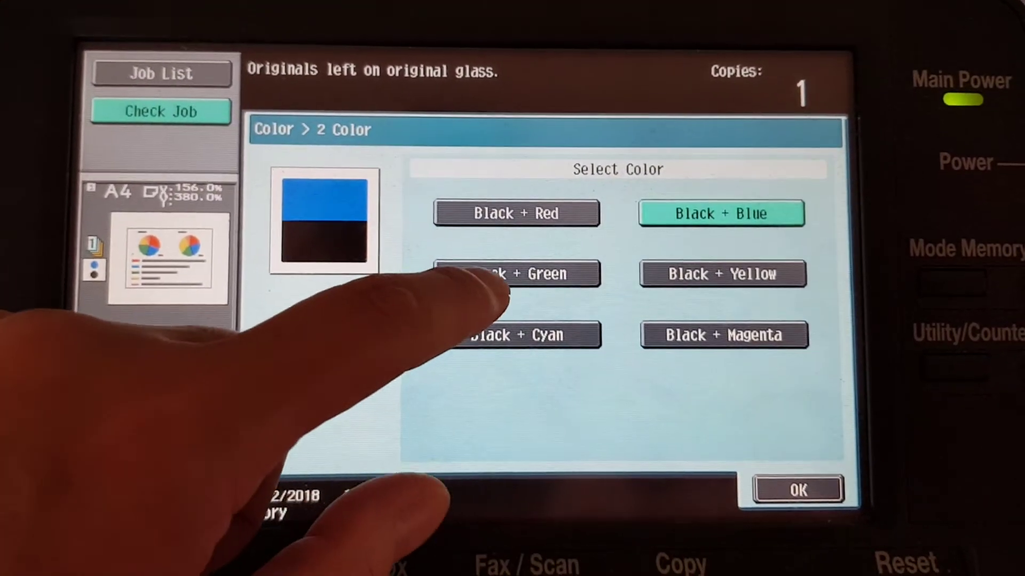
# Switch the two-colour mode to Black + Green and confirm.
pyautogui.click(526, 290)
pyautogui.click(799, 478)
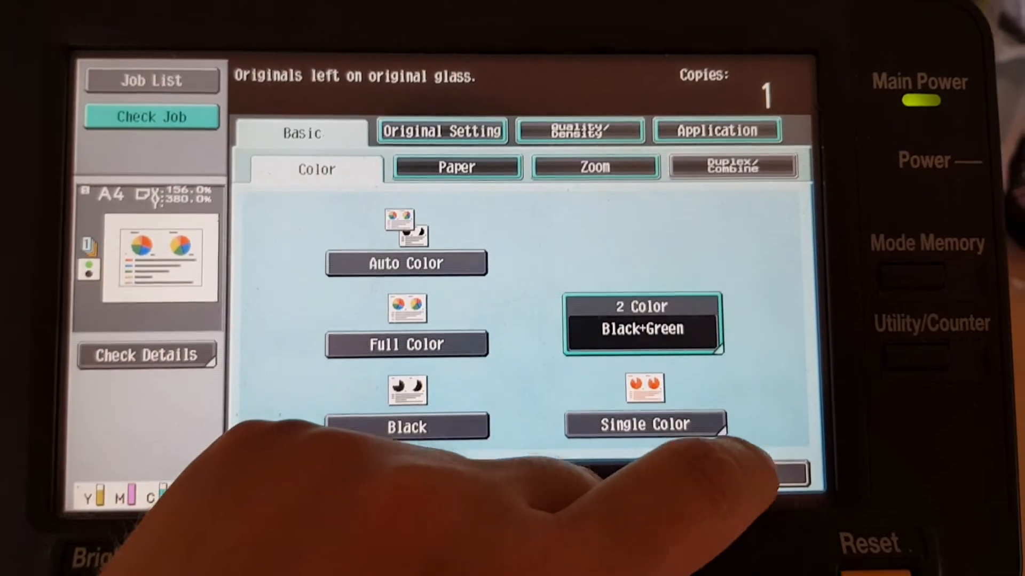